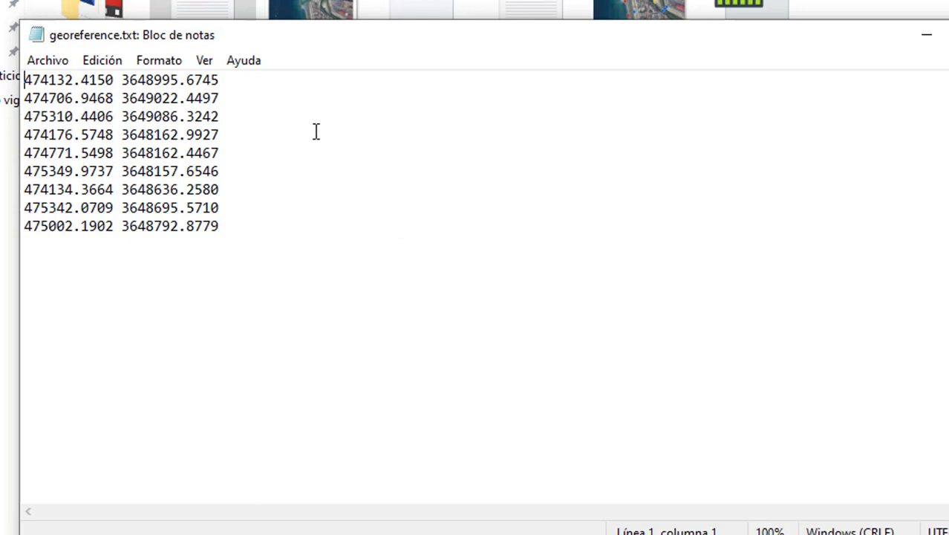
# - Review the easting and northing coordinates of the first two points in georeference.txt
pyautogui.moveTo(25, 77); pyautogui.dragTo(228, 79)
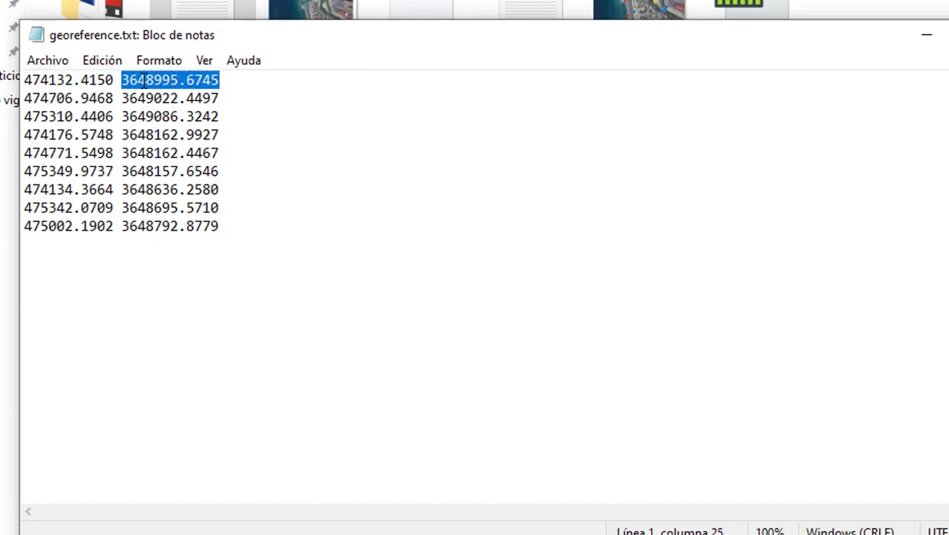
pyautogui.moveTo(24, 97); pyautogui.dragTo(226, 97)
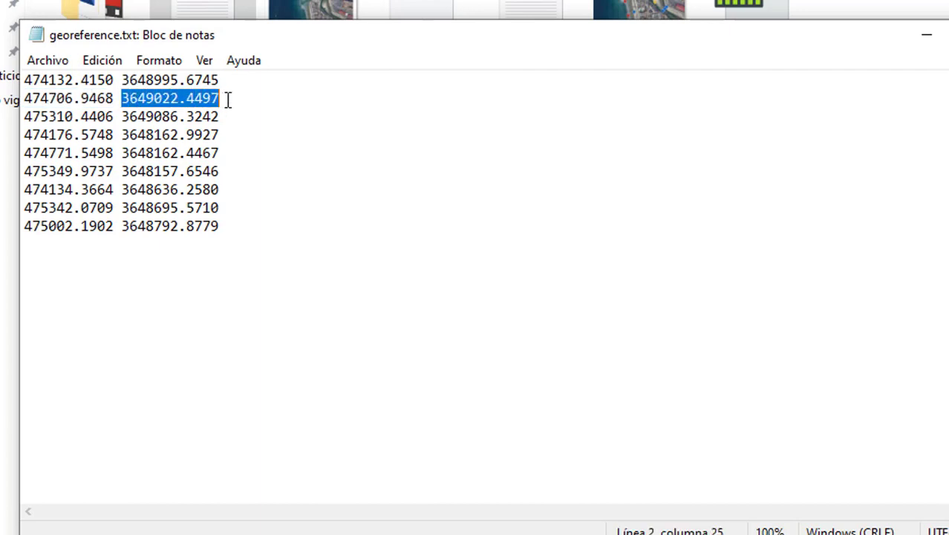
pyautogui.click(405, 454)
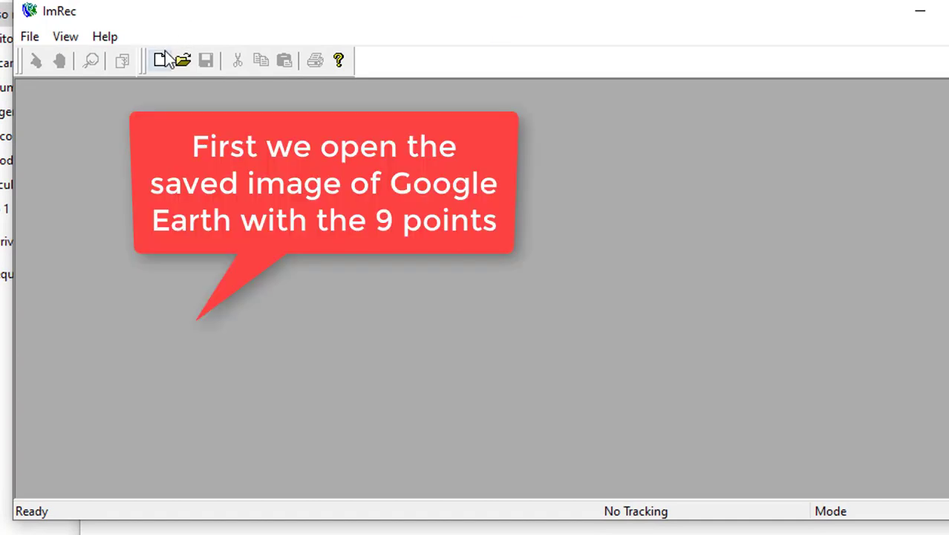
# - Open the saved Google Earth image a1.bmp in ImRec
pyautogui.click(31, 39)
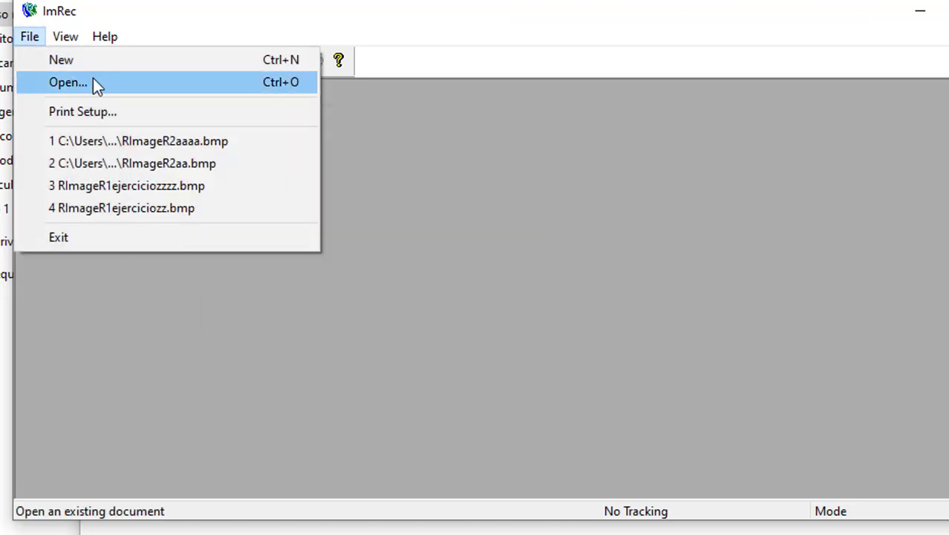
pyautogui.click(92, 80)
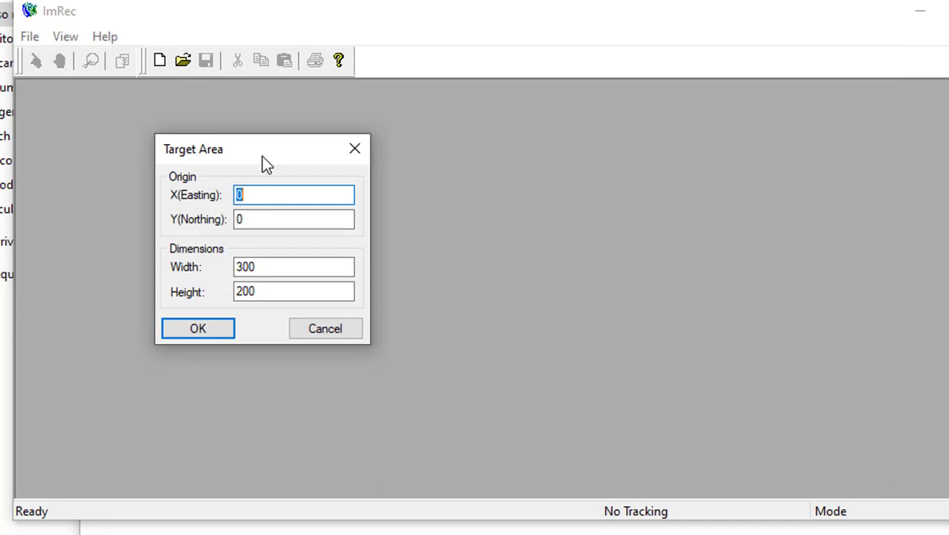
pyautogui.moveTo(261, 156); pyautogui.dragTo(278, 199)
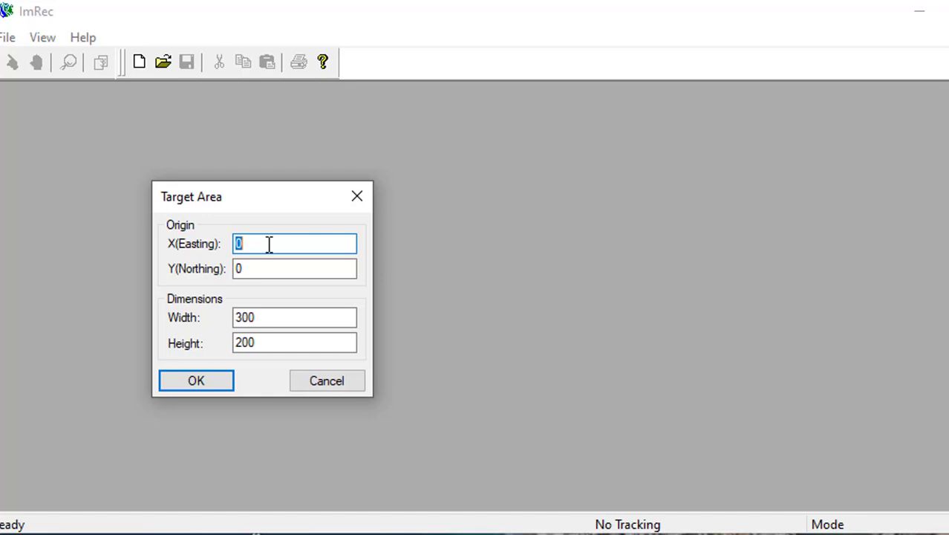
# - Define the target area with origin X 474100 and Y 3648100, width 1500 and height 1500
pyautogui.write('474100')
pyautogui.press('Tab')
pyautogui.write('3648100')
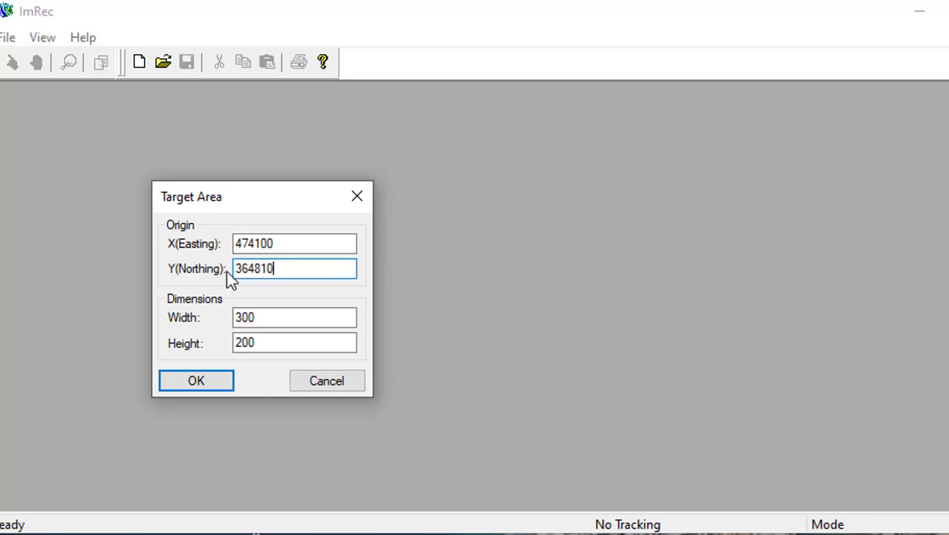
pyautogui.click(242, 318)
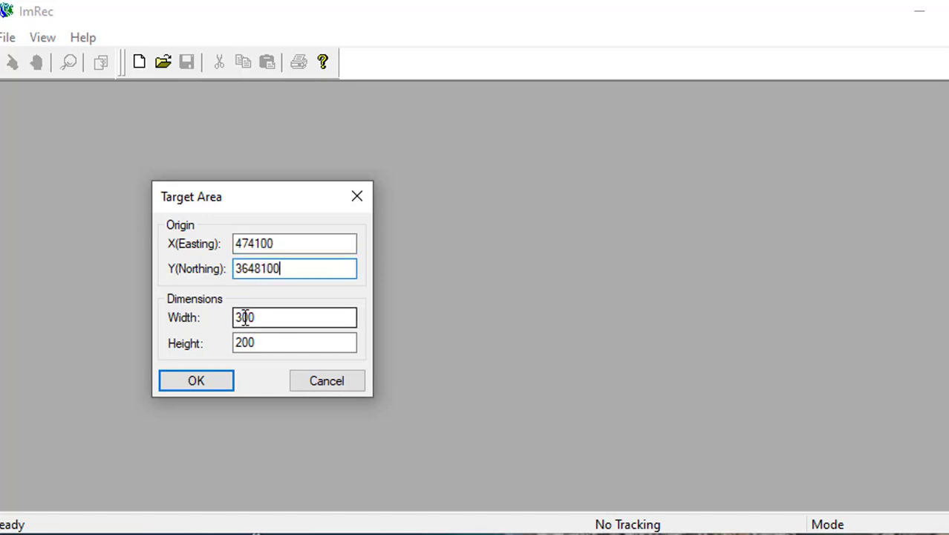
pyautogui.moveTo(260, 317); pyautogui.dragTo(233, 317)
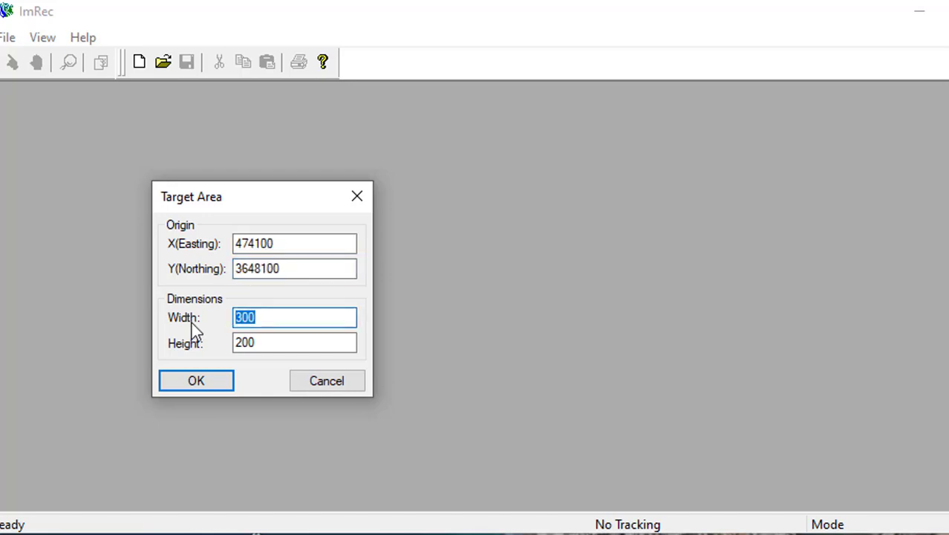
pyautogui.write('1500')
pyautogui.press('Tab')
pyautogui.write('1500')
pyautogui.click(196, 381)
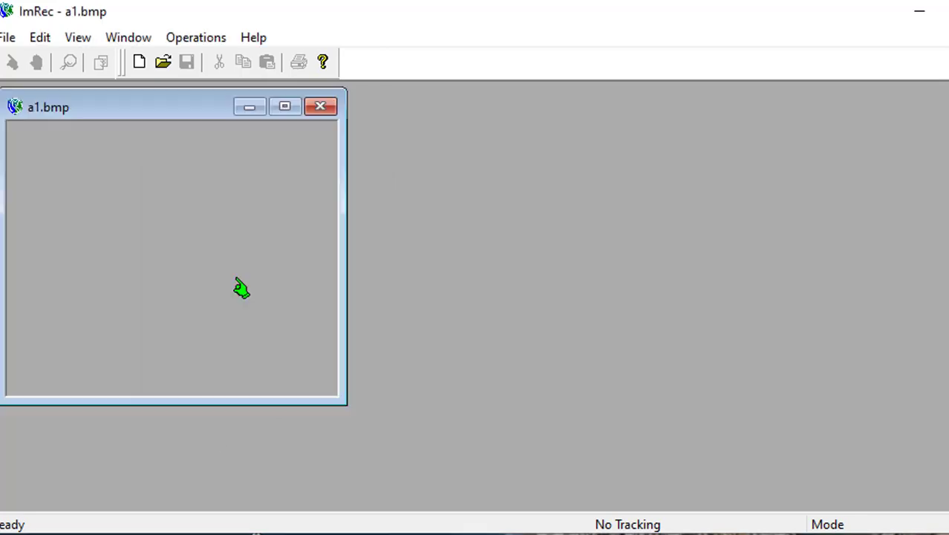
# - Maximize the a1.bmp image window and place a new ground control point at the tip of marker 1
pyautogui.click(284, 104)
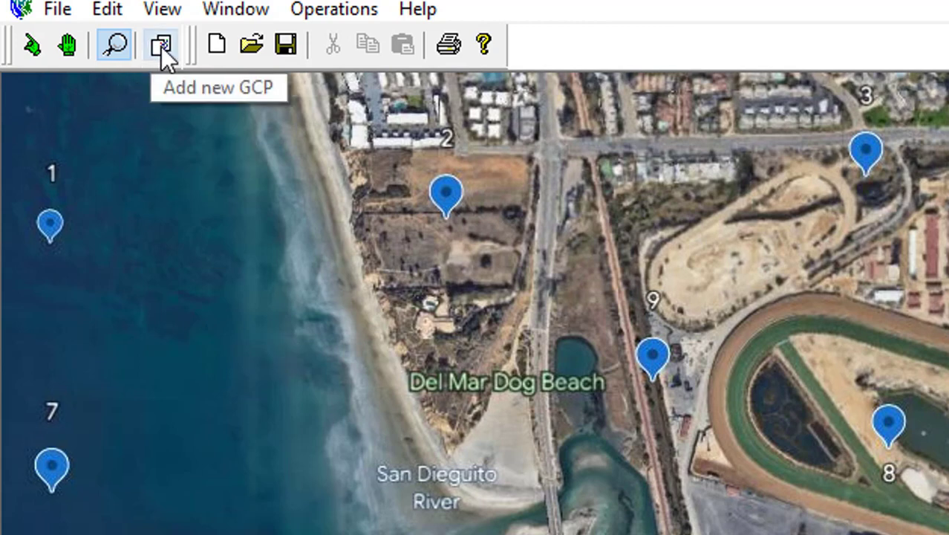
pyautogui.click(161, 46)
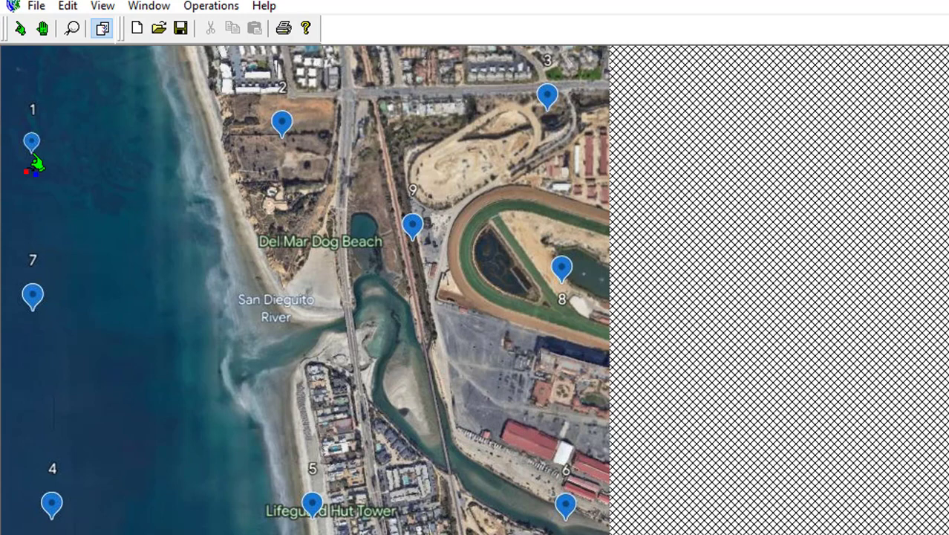
pyautogui.click(35, 162)
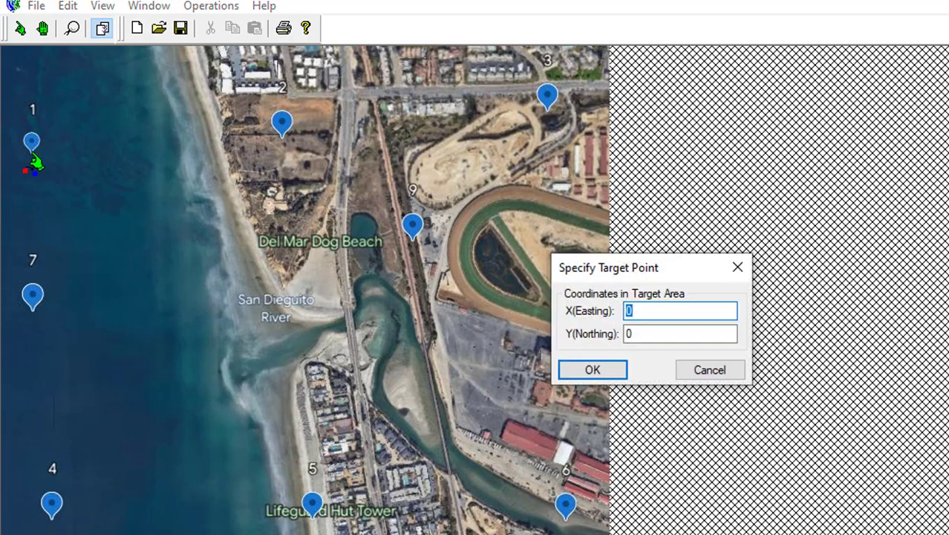
pyautogui.moveTo(633, 272); pyautogui.dragTo(162, 120)
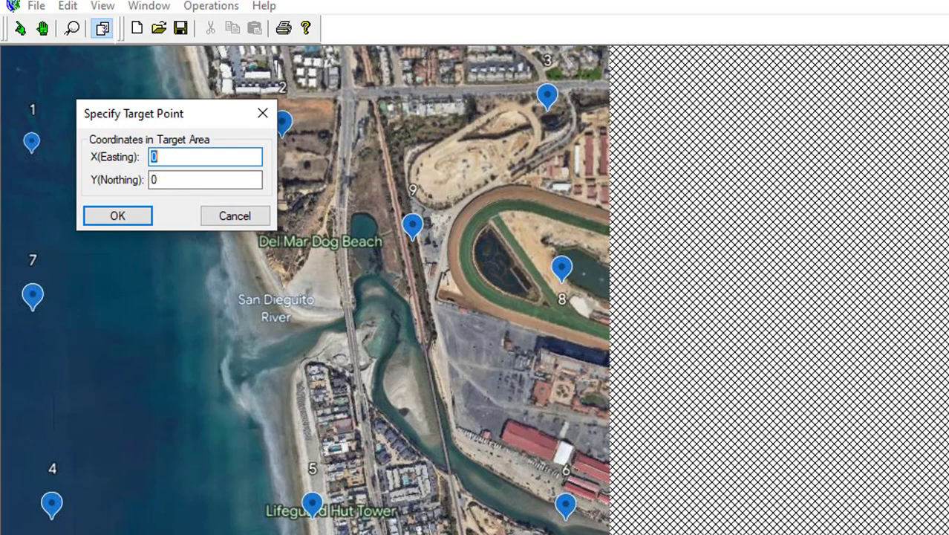
# - Set the easting of control point 1 to 474132.4150, copied from the first row of georeference.txt
pyautogui.hotkey('alt', 'Tab')
pyautogui.moveTo(383, 173); pyautogui.dragTo(608, 126)
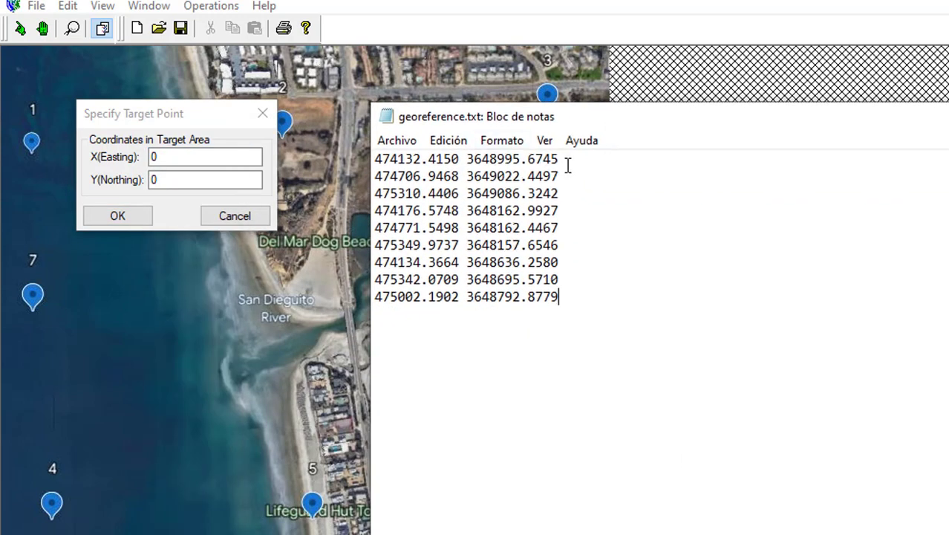
pyautogui.moveTo(566, 158); pyautogui.dragTo(373, 159)
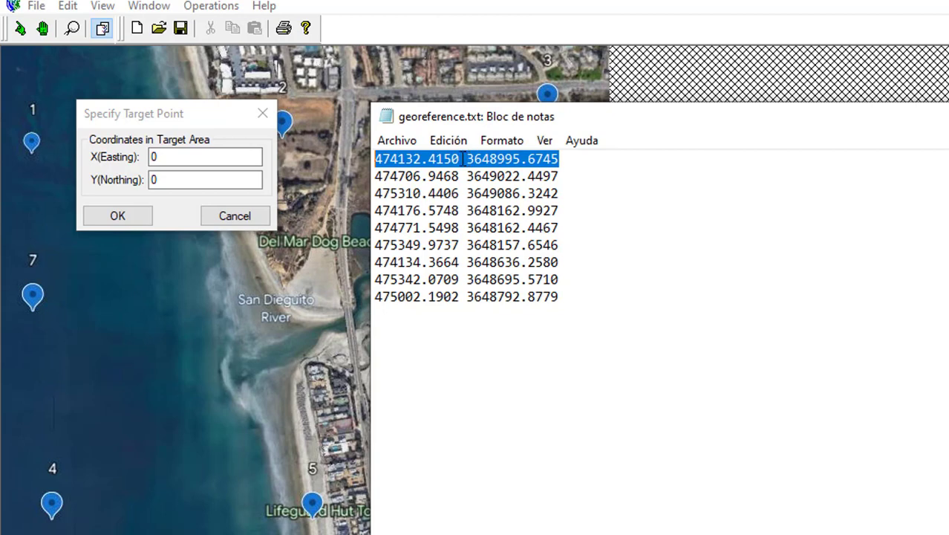
pyautogui.moveTo(464, 158); pyautogui.dragTo(366, 151)
pyautogui.hotkey('ctrl', 'c')
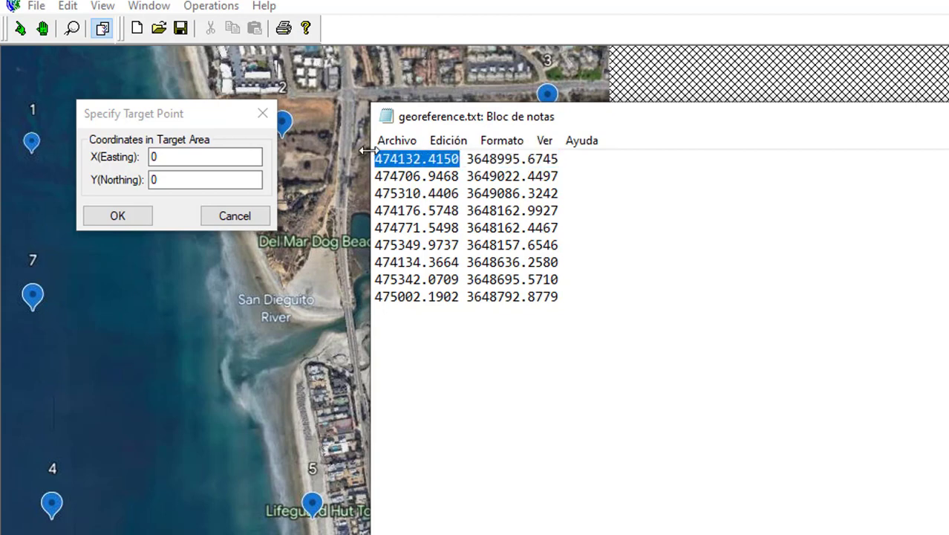
pyautogui.click(195, 157)
pyautogui.moveTo(194, 157); pyautogui.dragTo(154, 156)
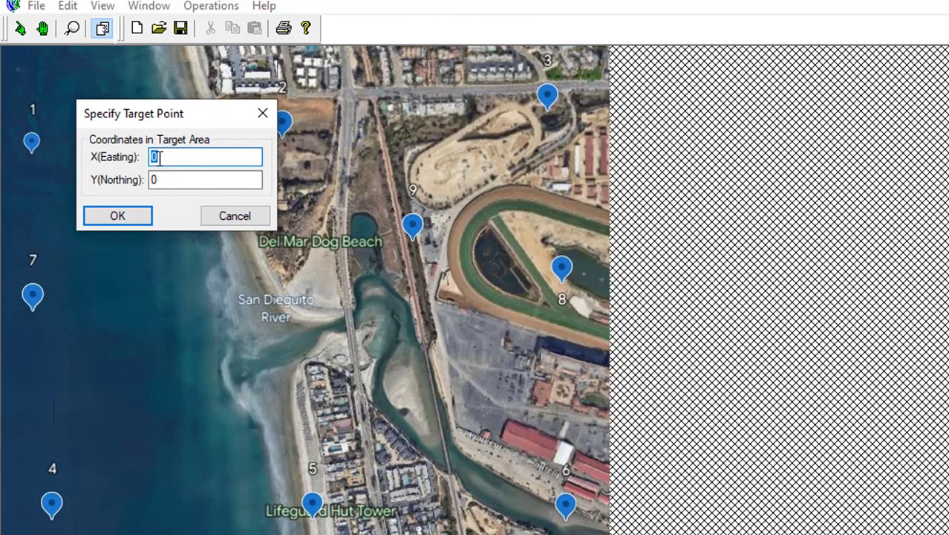
pyautogui.hotkey('ctrl', 'v')
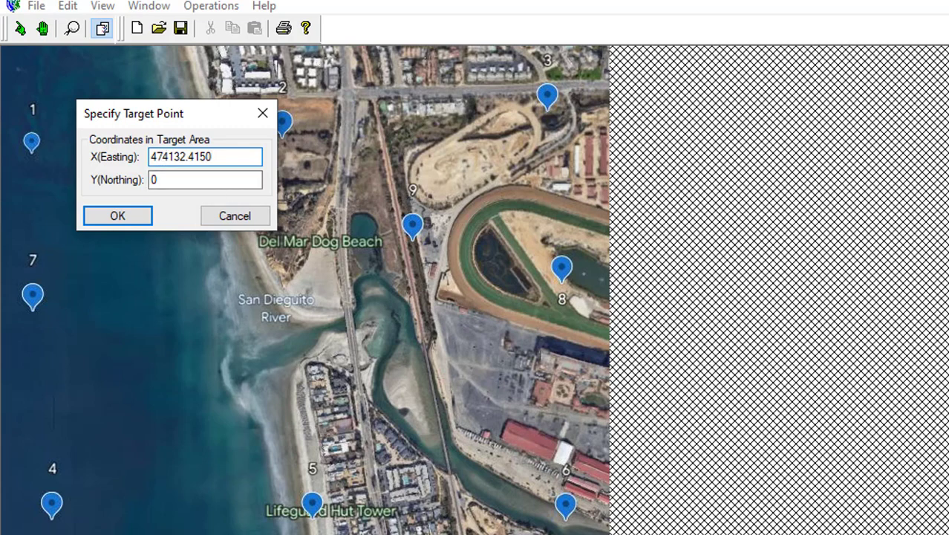
# - Set the northing of control point 1 to 3648995.6745 from georeference.txt and accept the target point
pyautogui.hotkey('alt', 'Tab')
pyautogui.moveTo(560, 158); pyautogui.dragTo(479, 165)
pyautogui.hotkey('ctrl', 'c')
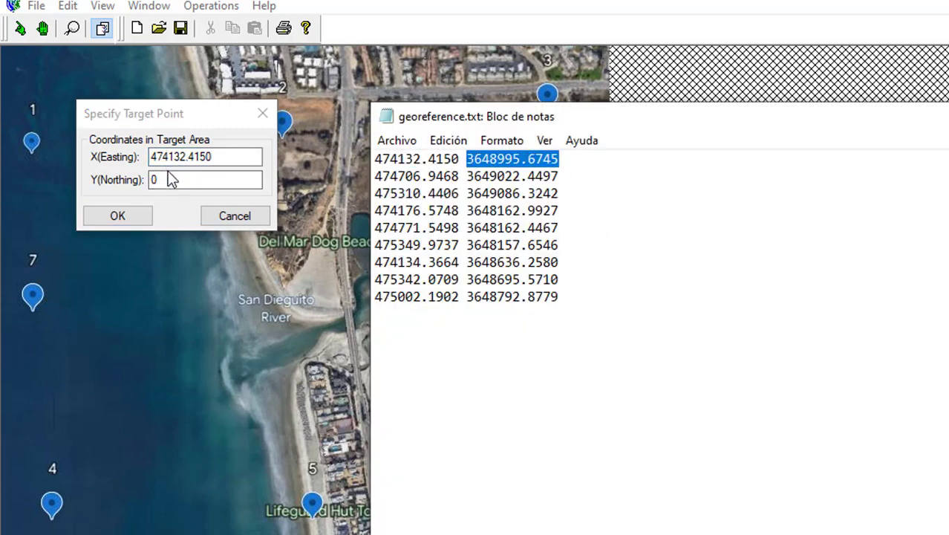
pyautogui.moveTo(170, 179); pyautogui.dragTo(150, 181)
pyautogui.hotkey('ctrl', 'v')
pyautogui.click(137, 216)
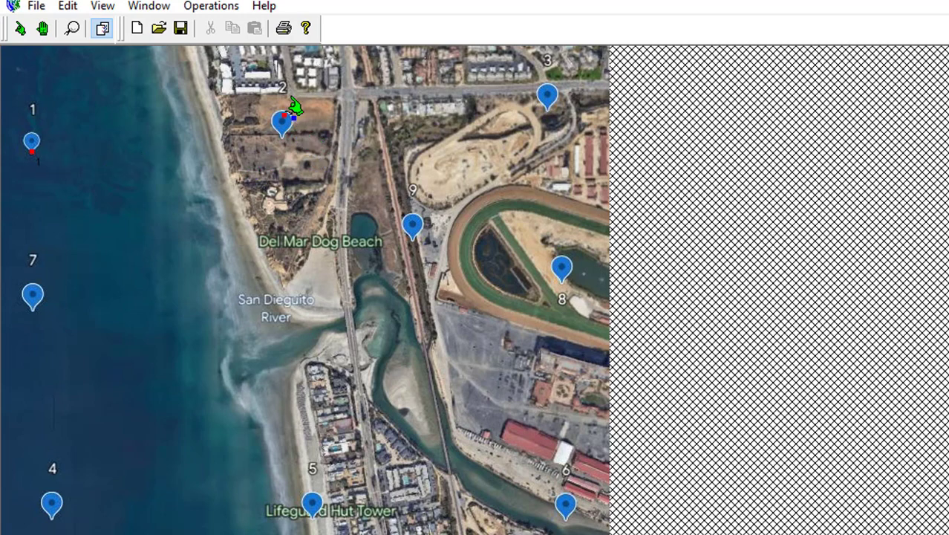
# - Place a control point at the tip of marker 2 and set its easting to 474706.9468 from georeference.txt
pyautogui.click(283, 148)
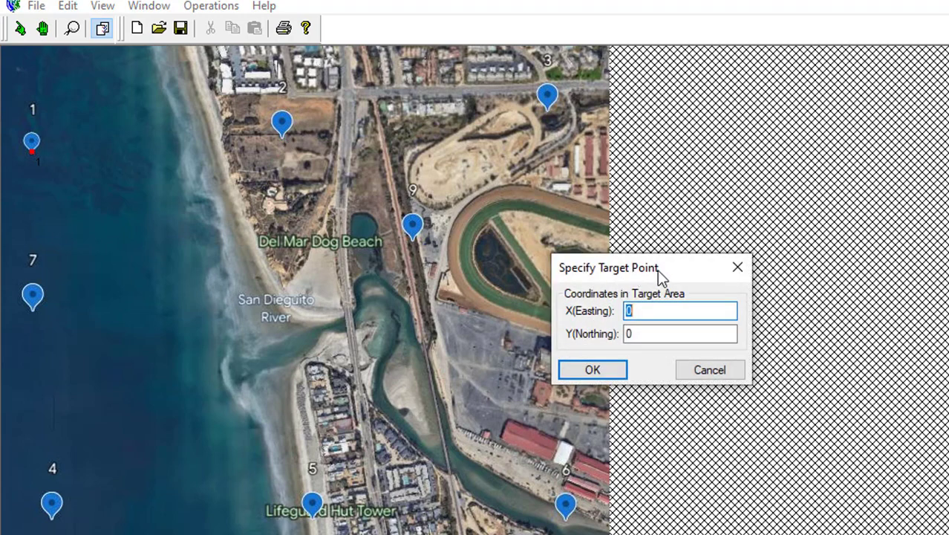
pyautogui.moveTo(591, 273); pyautogui.dragTo(275, 249)
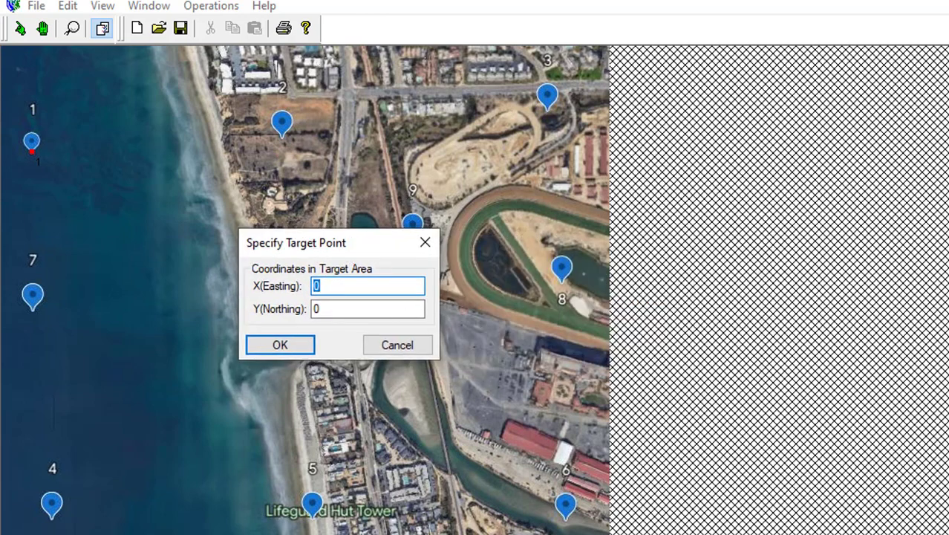
pyautogui.hotkey('alt', 'Tab')
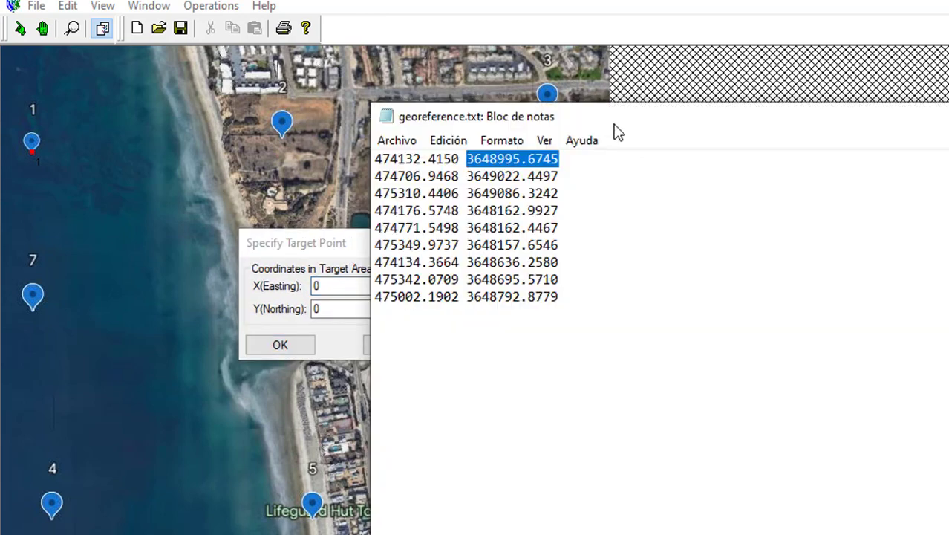
pyautogui.moveTo(687, 132); pyautogui.dragTo(727, 155)
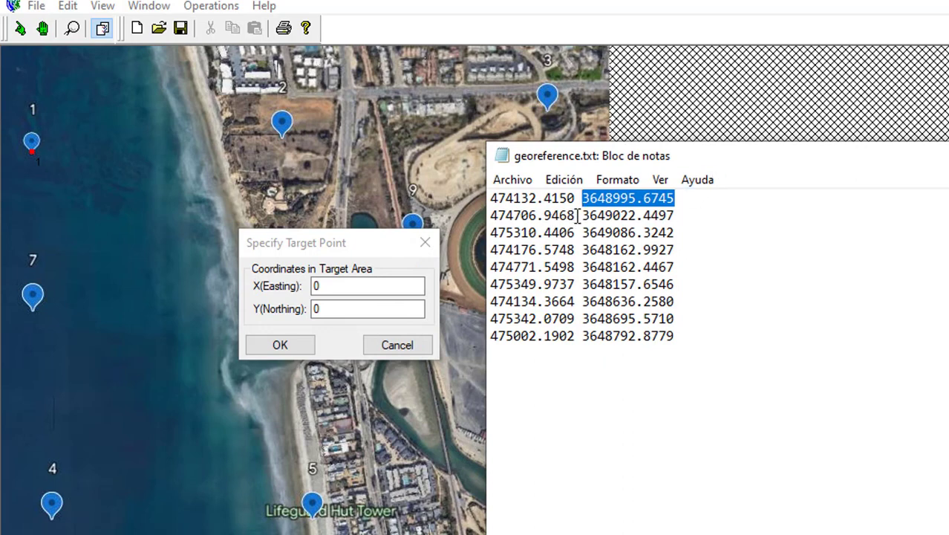
pyautogui.moveTo(577, 216); pyautogui.dragTo(490, 215)
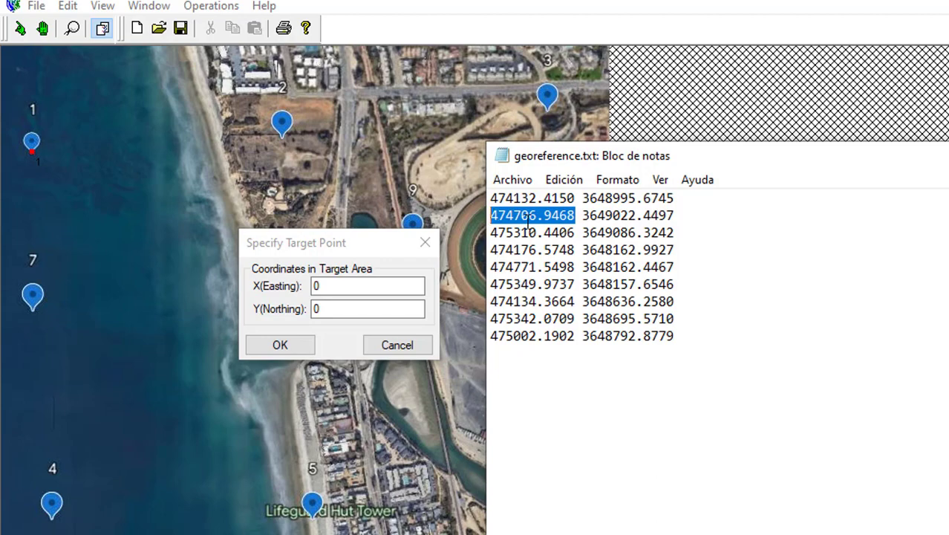
pyautogui.hotkey('ctrl', 'c')
pyautogui.click(371, 286)
pyautogui.doubleClick(314, 286)
pyautogui.hotkey('ctrl', 'v')
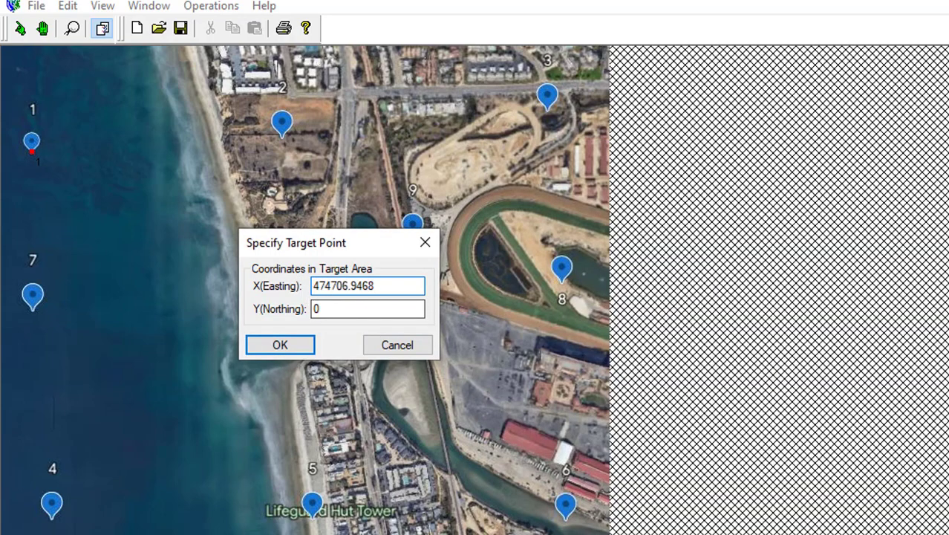
# - Set the northing of control point 2 to 3649022.4497 from georeference.txt and accept the target point
pyautogui.hotkey('alt', 'Tab')
pyautogui.moveTo(675, 215); pyautogui.dragTo(585, 215)
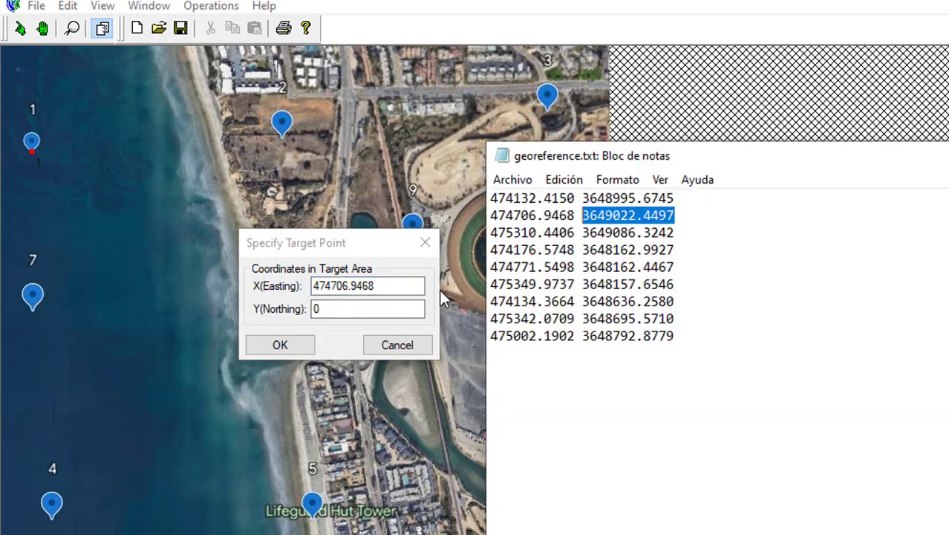
pyautogui.hotkey('ctrl', 'c')
pyautogui.click(378, 309)
pyautogui.doubleClick(314, 309)
pyautogui.hotkey('ctrl', 'v')
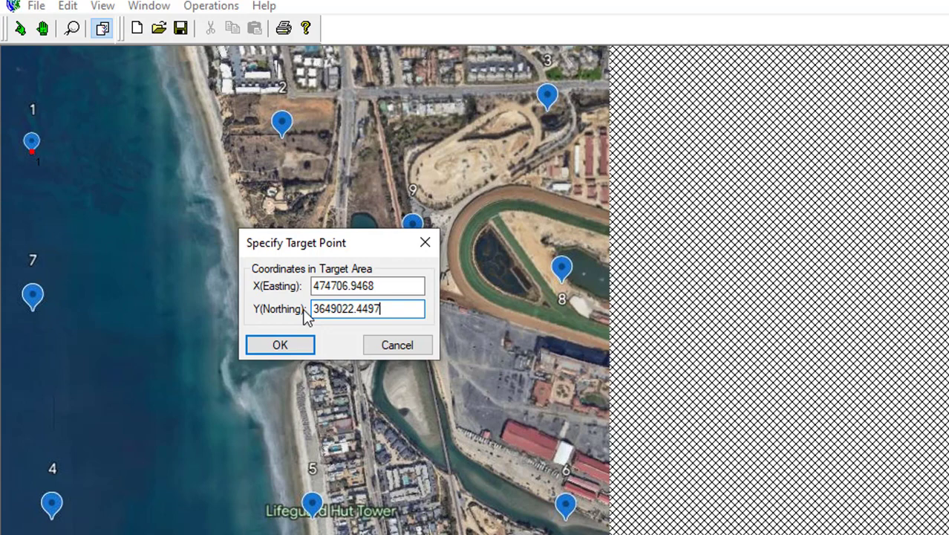
pyautogui.click(285, 350)
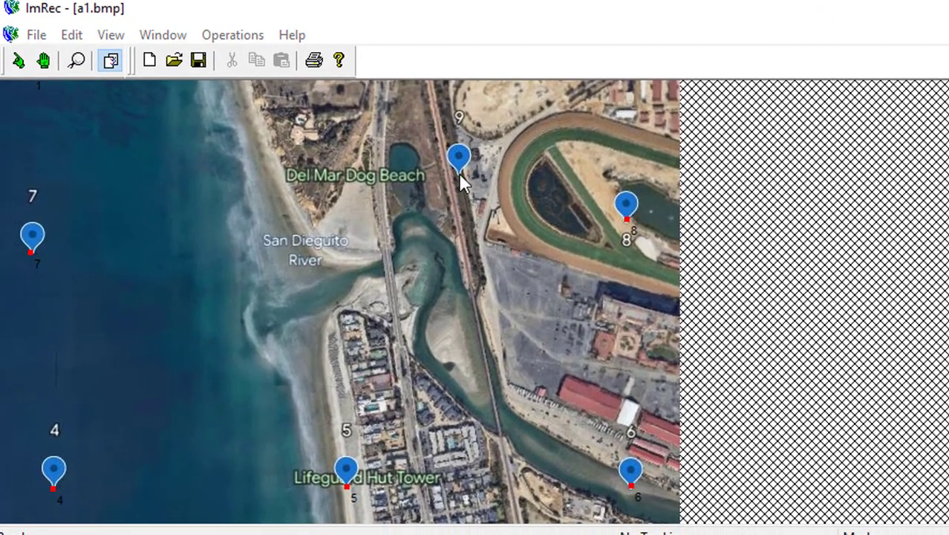
# - Place a control point at the tip of marker 9 and set its easting to 475002.1902 from georeference.txt
pyautogui.click(468, 186)
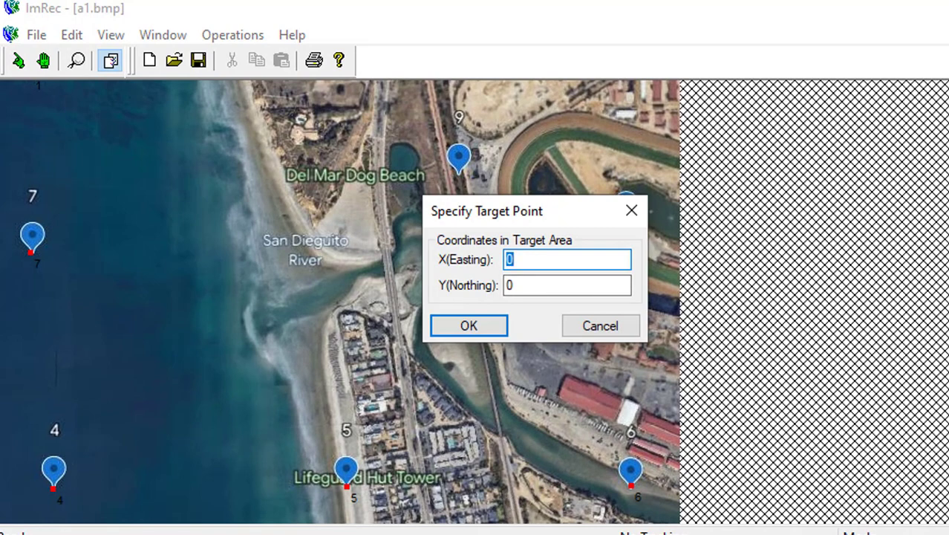
pyautogui.hotkey('alt', 'Tab')
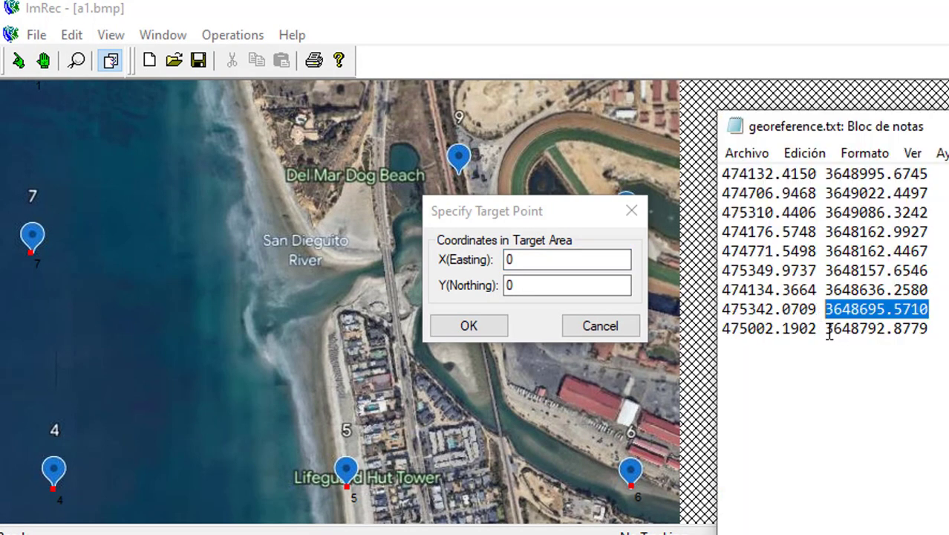
pyautogui.moveTo(817, 329); pyautogui.dragTo(695, 334)
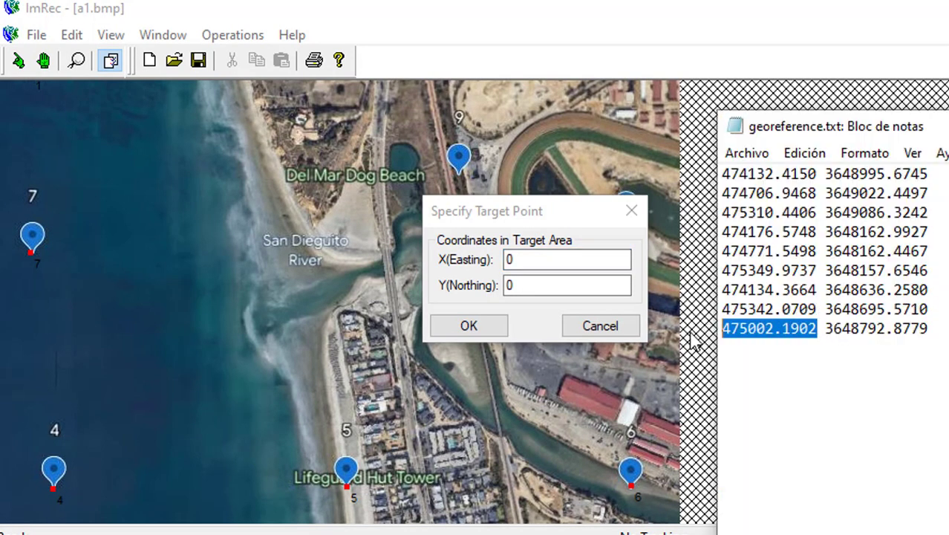
pyautogui.doubleClick(534, 260)
pyautogui.hotkey('ctrl', 'v')
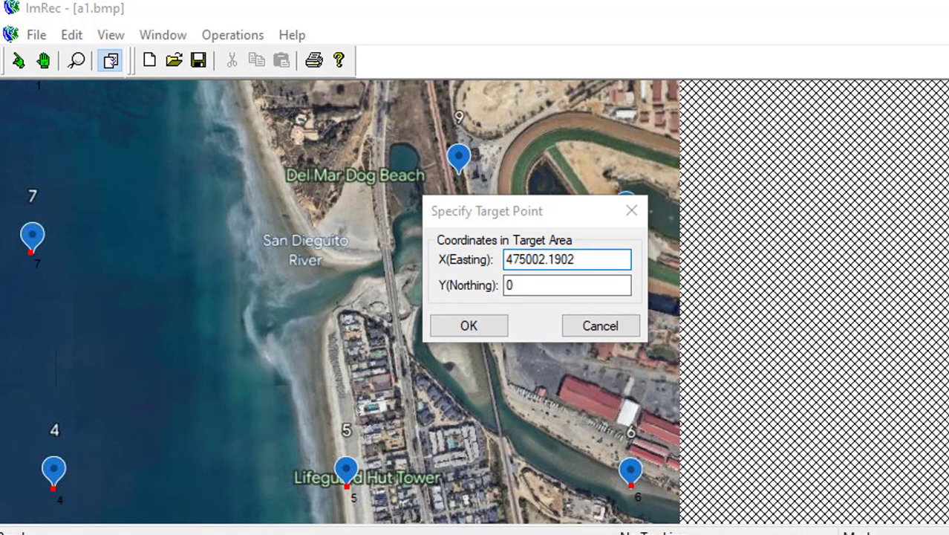
# - Set the northing of control point 9 to 3648792.8779 from georeference.txt and accept the target point
pyautogui.hotkey('alt', 'Tab')
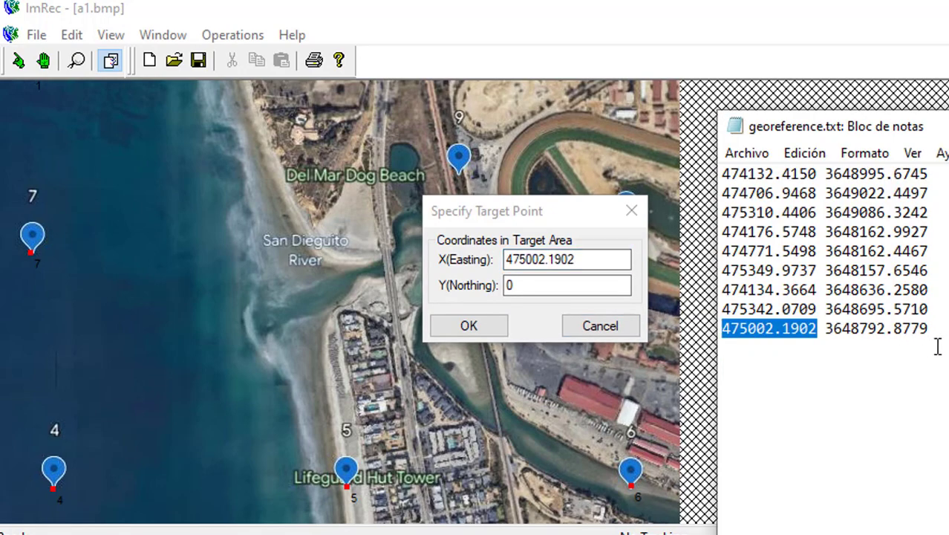
pyautogui.moveTo(929, 329); pyautogui.dragTo(827, 332)
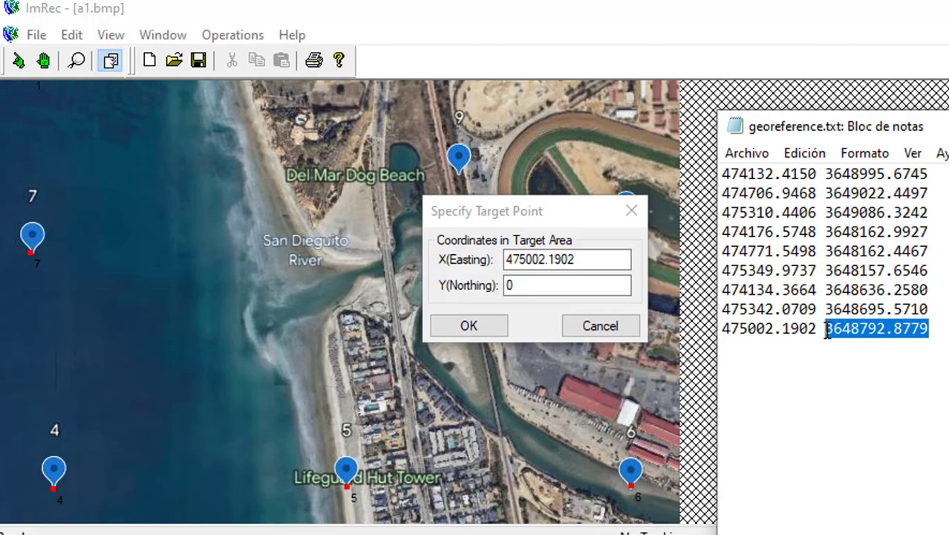
pyautogui.hotkey('ctrl', 'c')
pyautogui.moveTo(563, 286); pyautogui.dragTo(492, 286)
pyautogui.hotkey('ctrl', 'v')
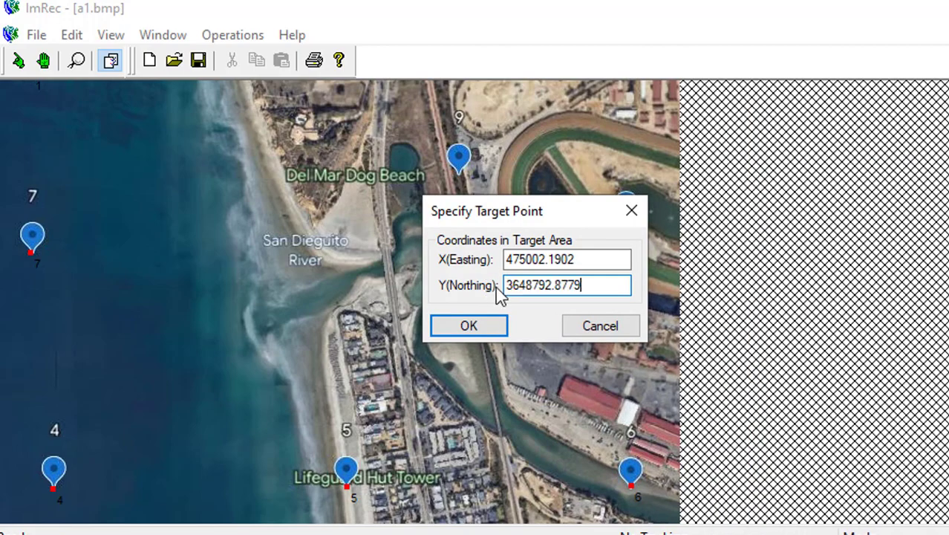
pyautogui.click(475, 325)
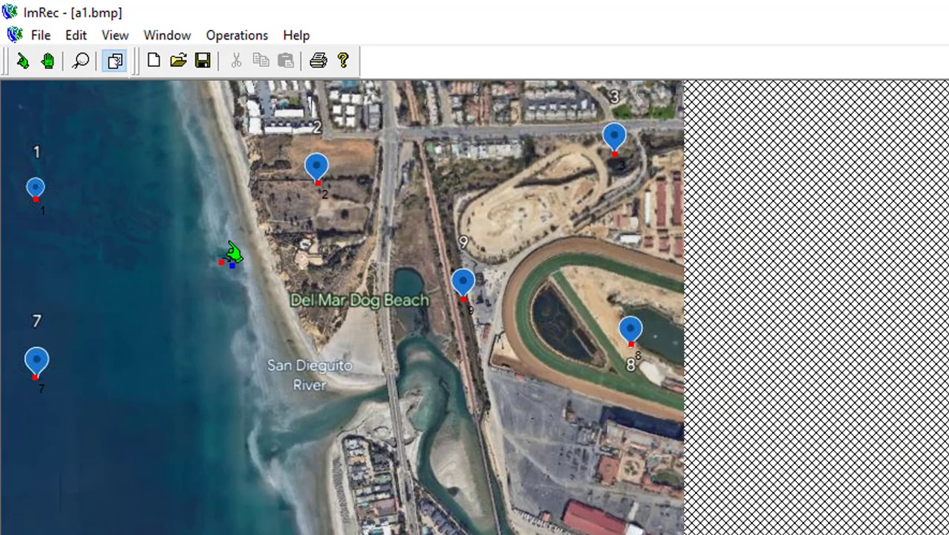
# - Run a second-order rectification on the a1.bmp image using the nine ground control points
pyautogui.click(230, 37)
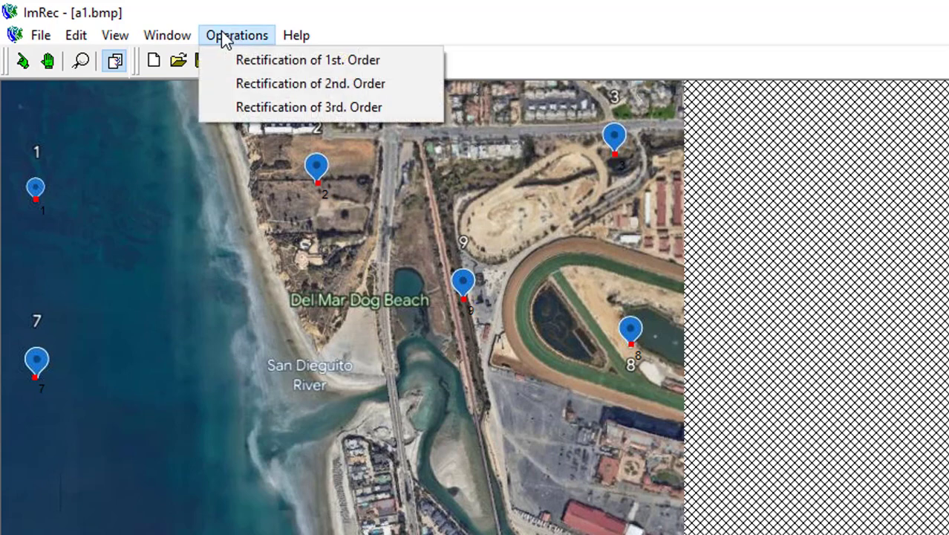
pyautogui.click(343, 84)
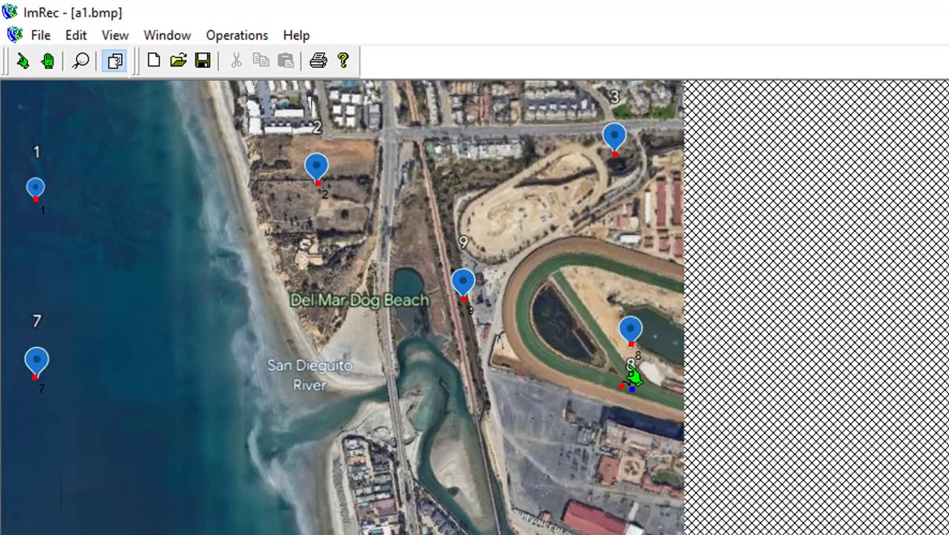